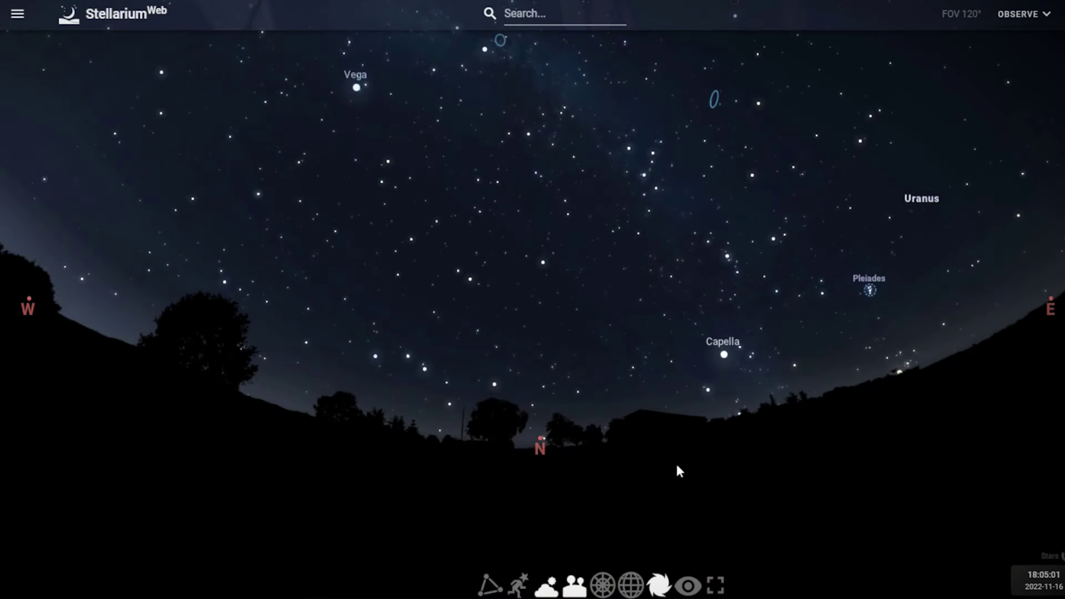
Pan the sky to face between east and south toward Jupiter and Saturn, with the azimuthal grid overlaid
left_click_drag(676, 461, 402, 425)
left_click_drag(687, 420, 381, 428)
left_click_drag(490, 426, 454, 432)
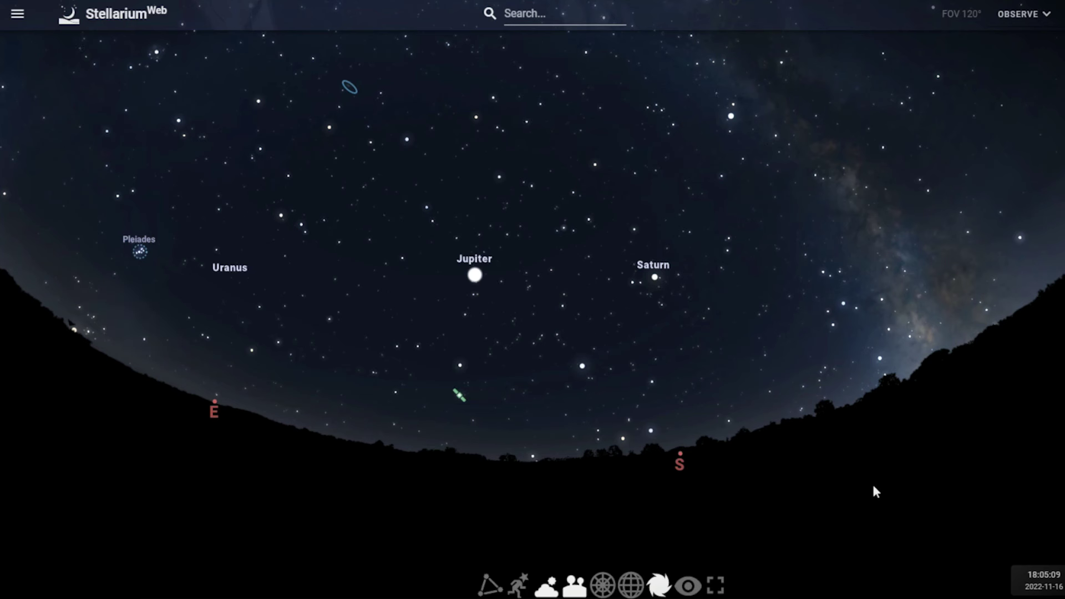
left_click(603, 585)
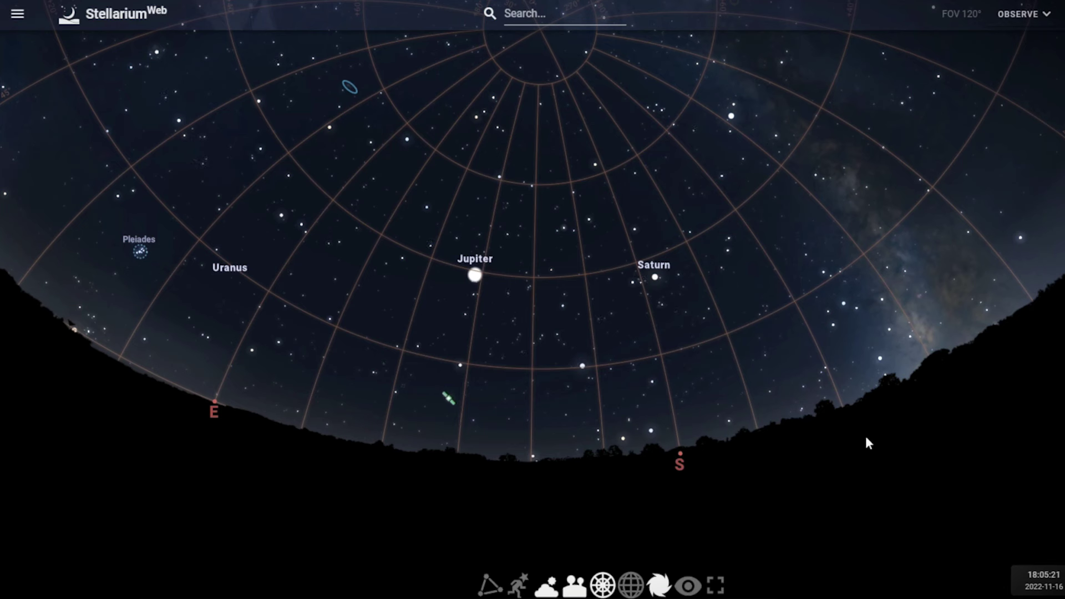
Search 'm42' and center the view on the Great Orion Nebula
left_click(525, 17)
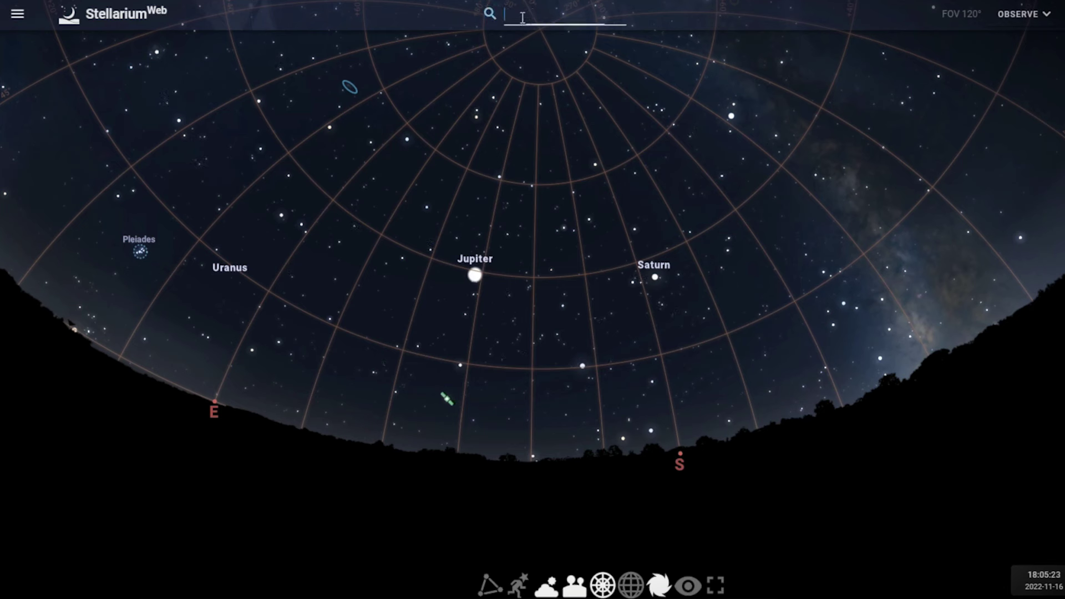
type("m42")
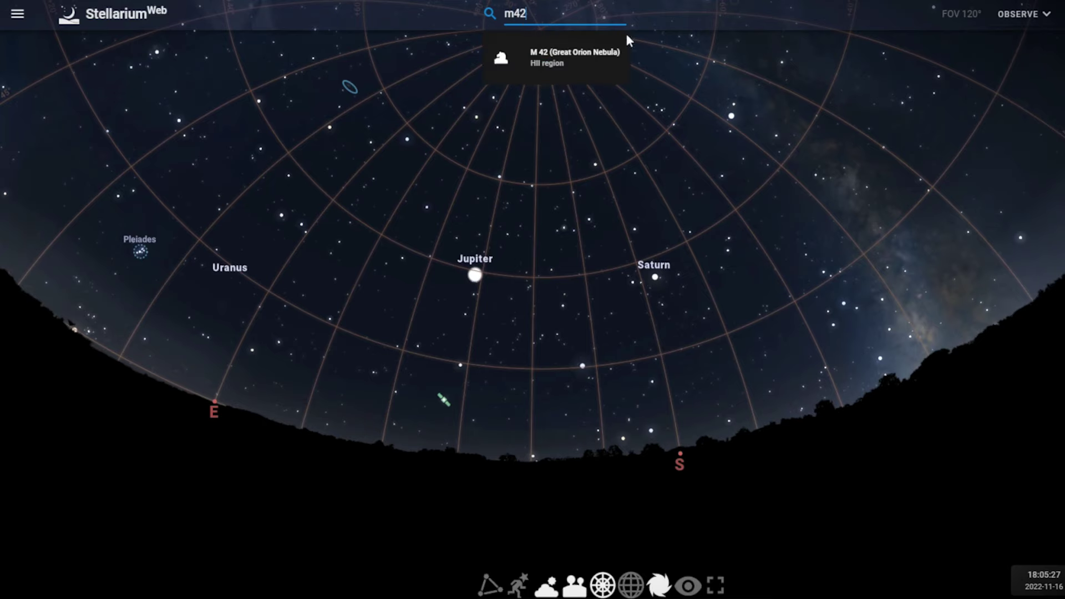
left_click(597, 66)
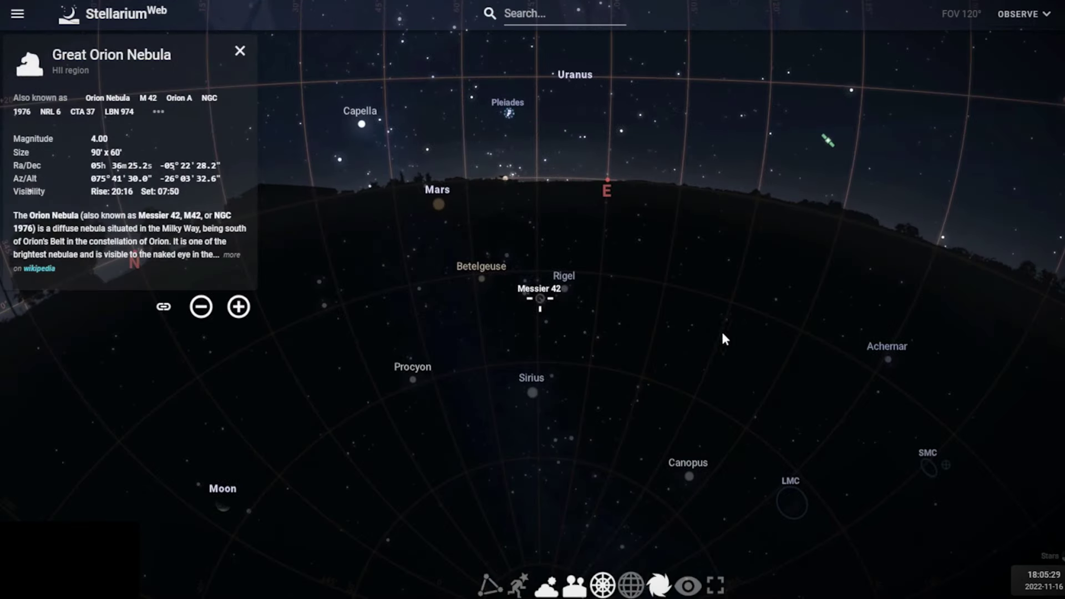
Pause the simulated time and move the clock forward to 18:21 dark night
left_click(1033, 578)
left_click(952, 469)
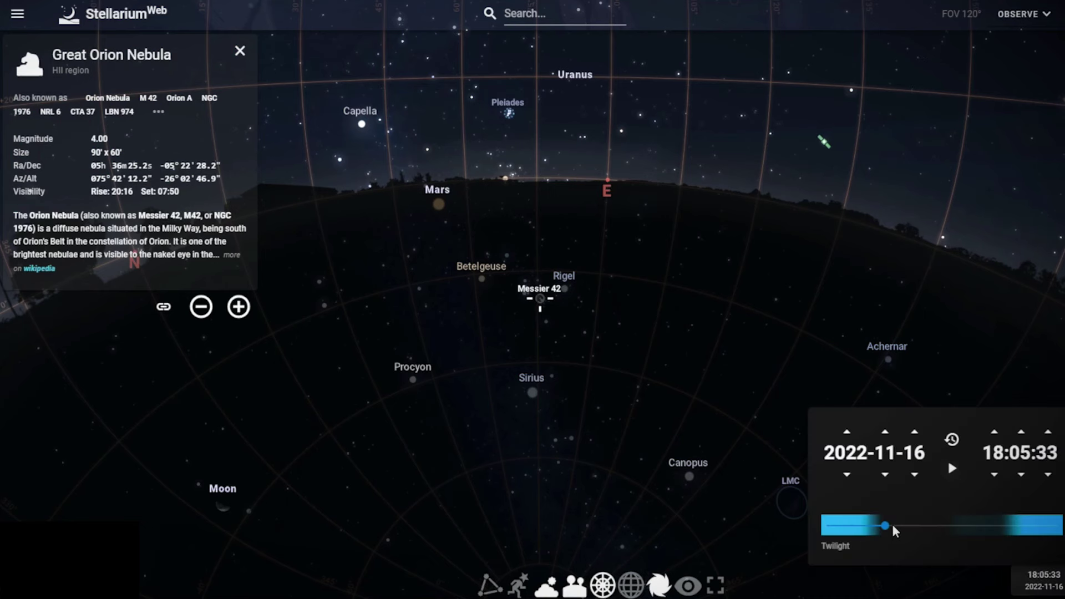
left_click_drag(885, 527, 921, 529)
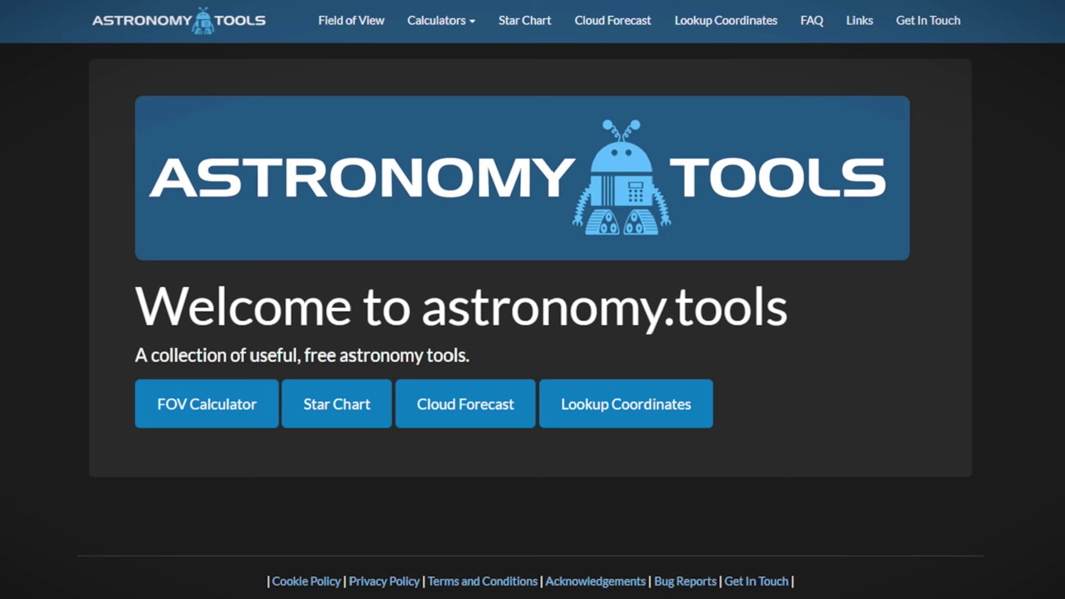
Open the FOV Calculator in Imaging Mode with 'M42 - Orion Nebula' as target, giving a 0.86° x 0.64° field
left_click(278, 390)
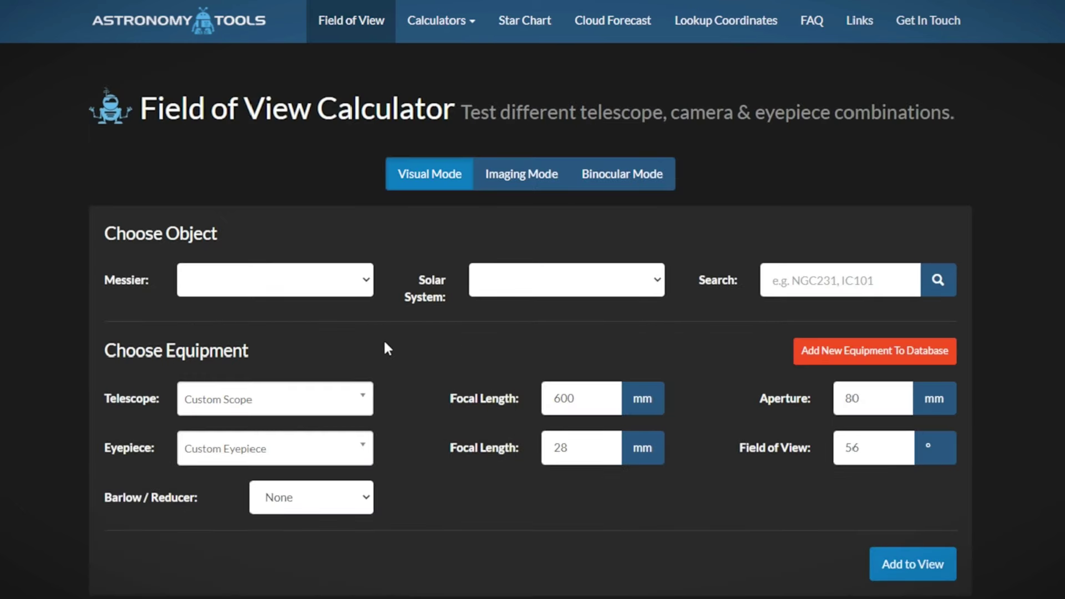
left_click(529, 178)
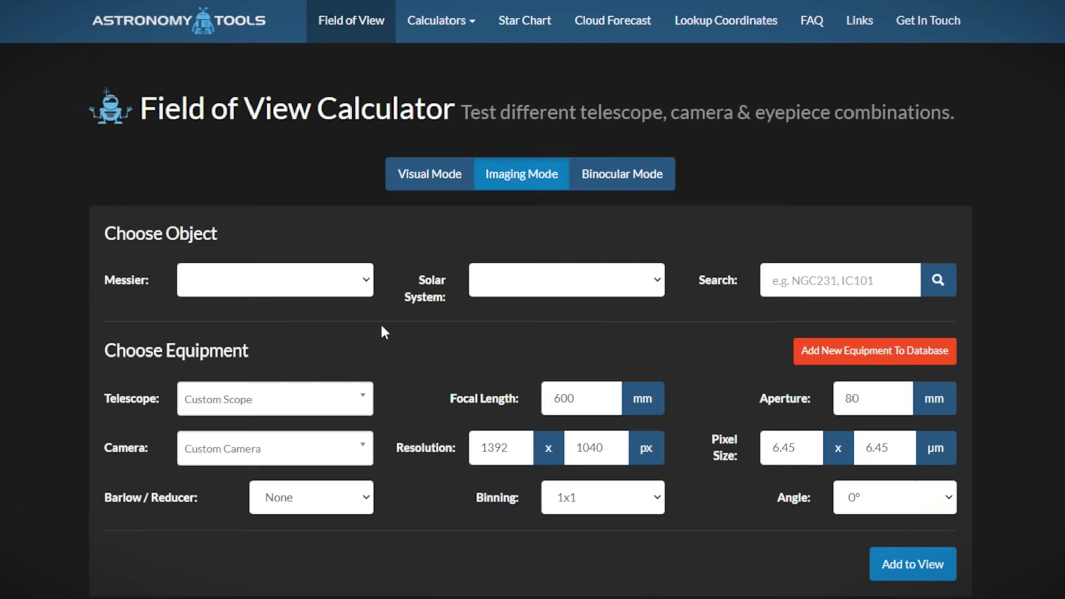
left_click(365, 280)
scroll(357, 428, "down", 8)
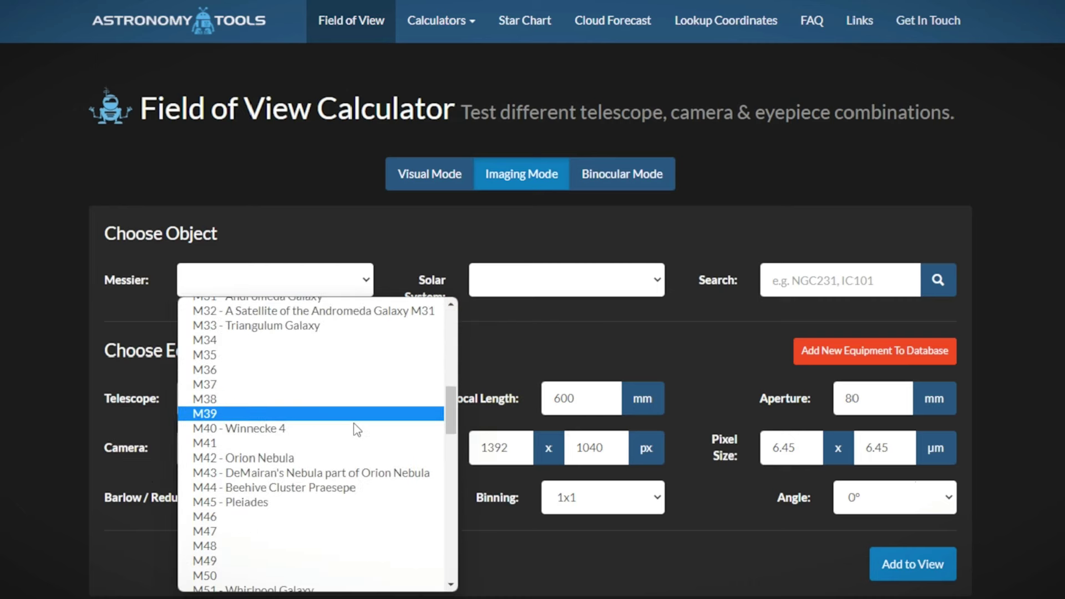
left_click(333, 460)
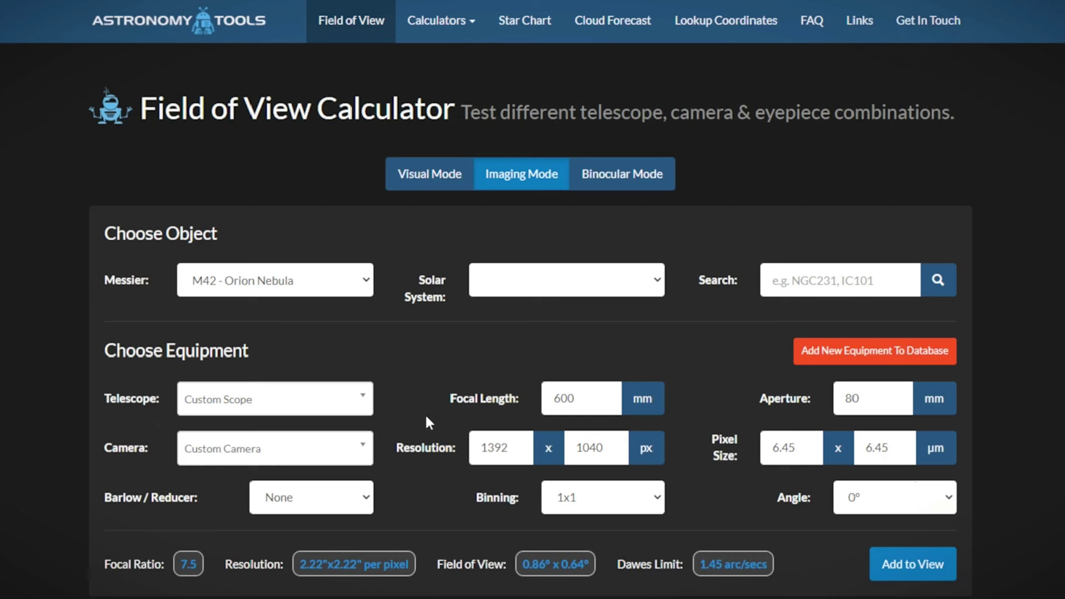
Choose the Explore Scientific 102mm ED APO Triplet telescope and the ZWO ASI2600MM/MC-Pro camera
left_click(362, 398)
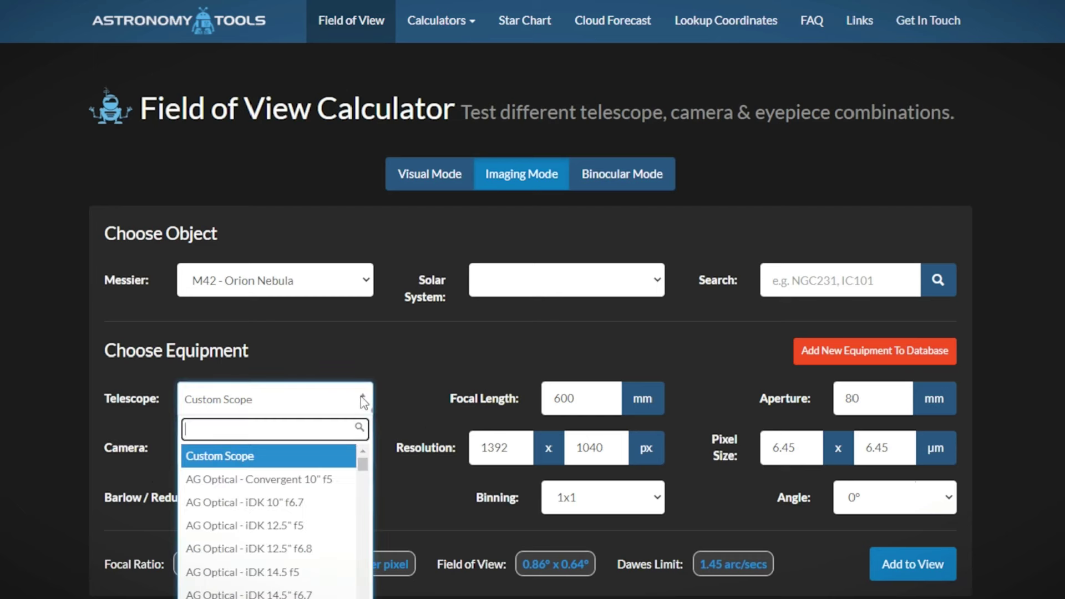
type("explo")
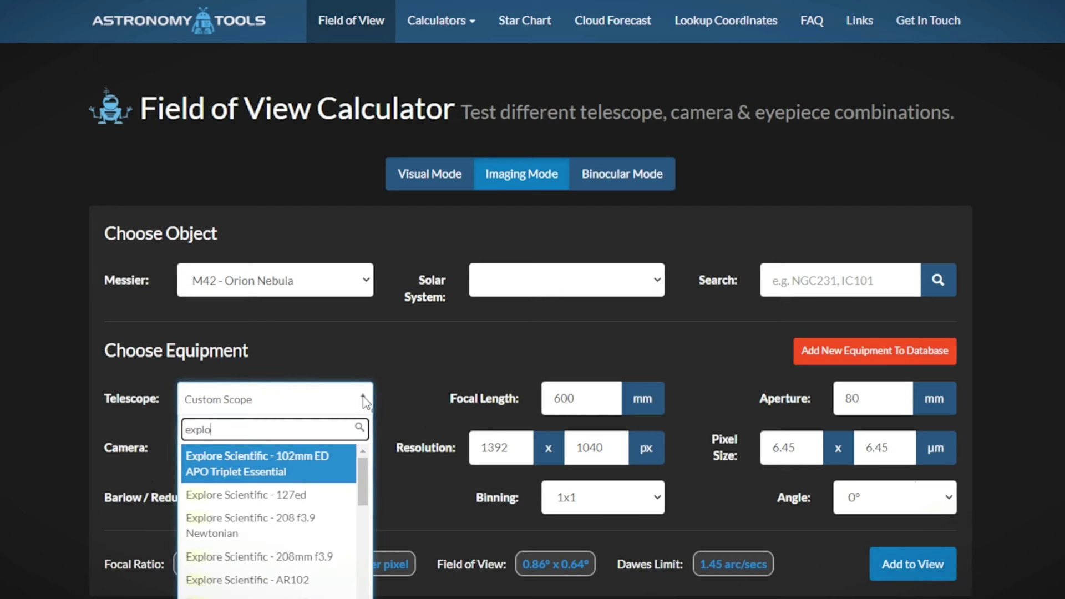
key("Return")
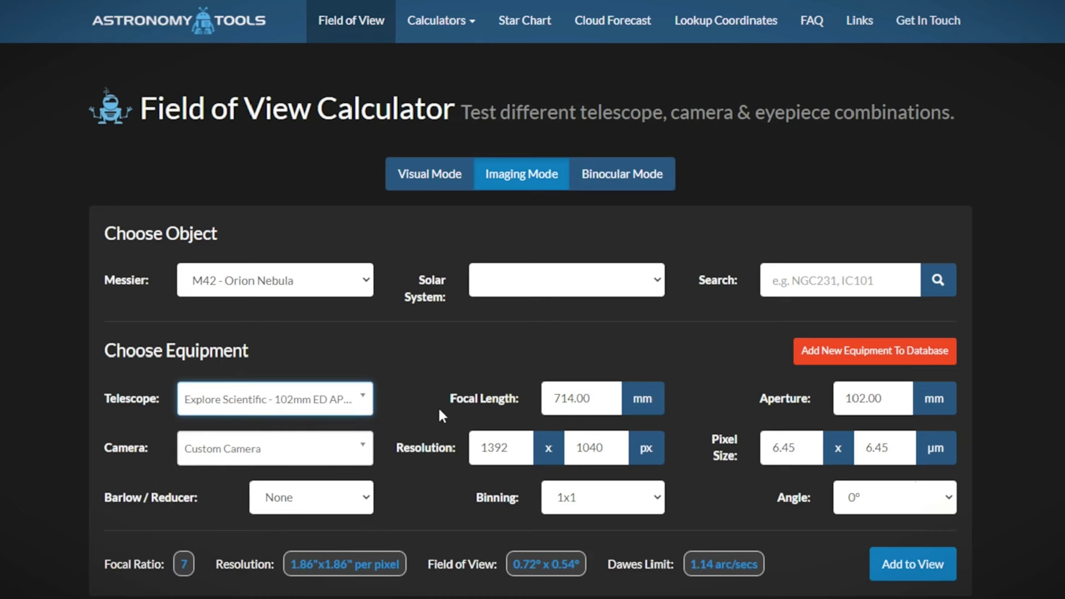
left_click(361, 448)
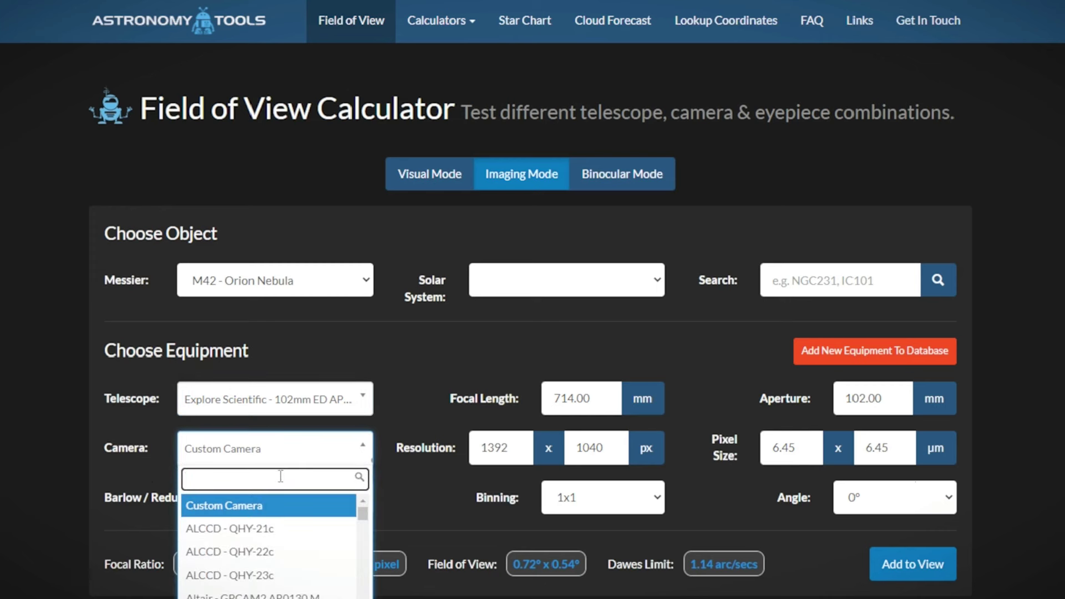
type("zwo")
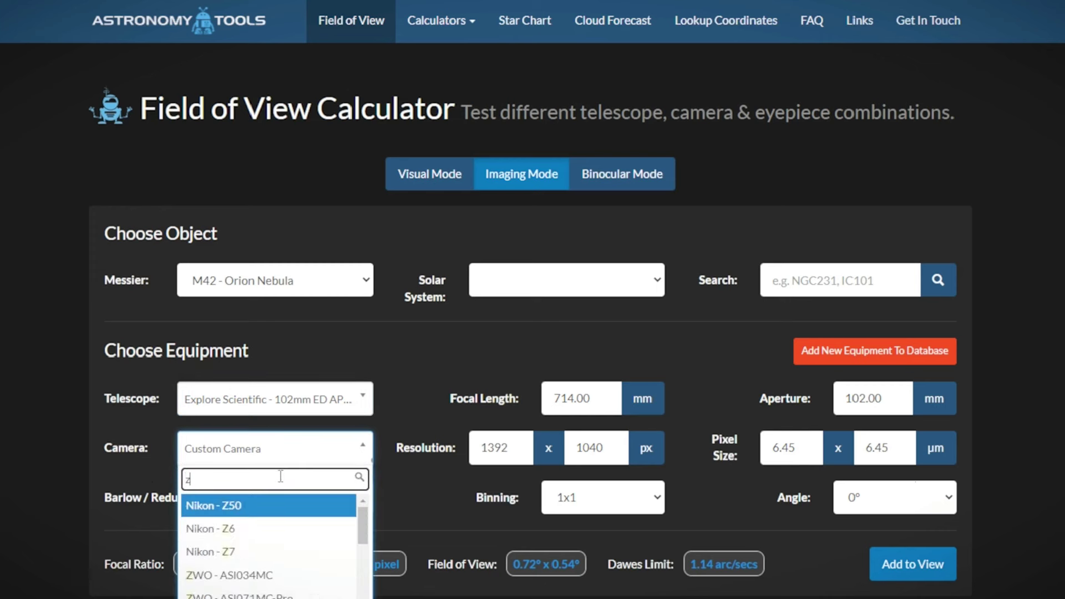
scroll(333, 560, "down", 5)
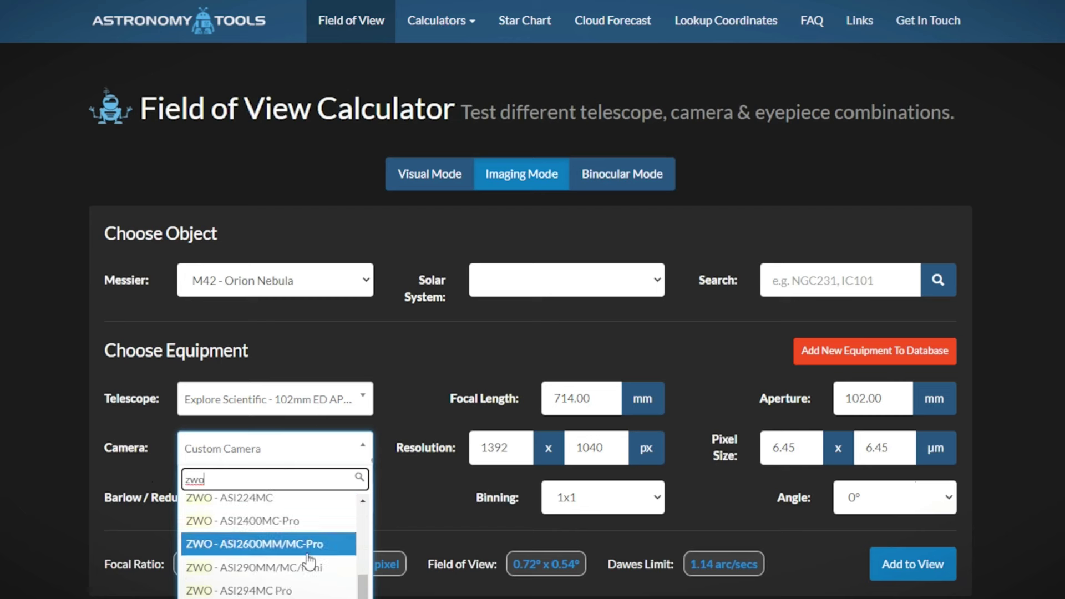
left_click(307, 544)
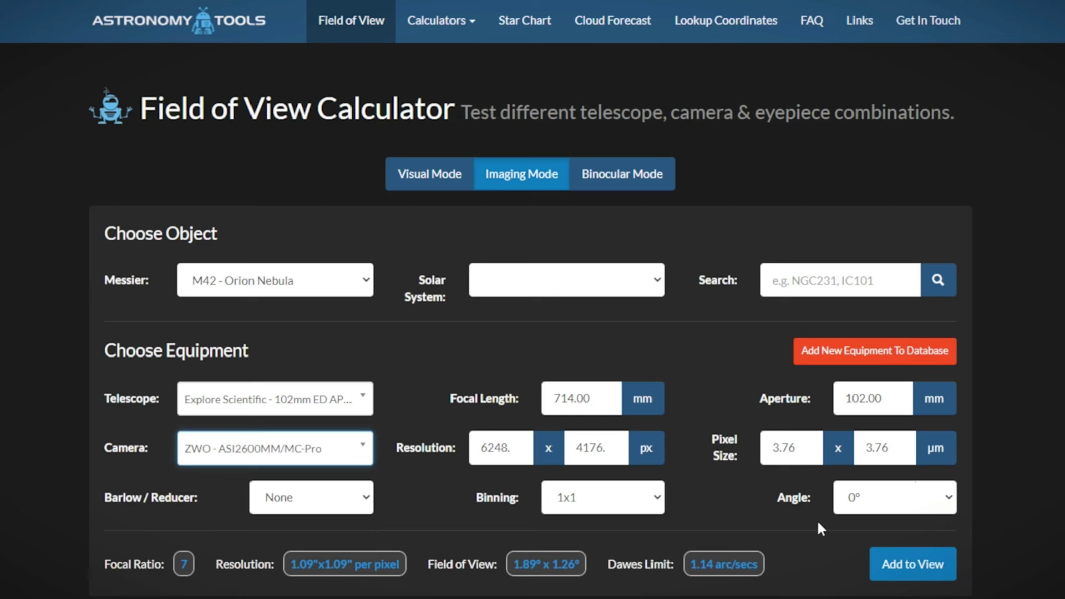
Set the camera angle to 90° and add this framing to the view
left_click(946, 499)
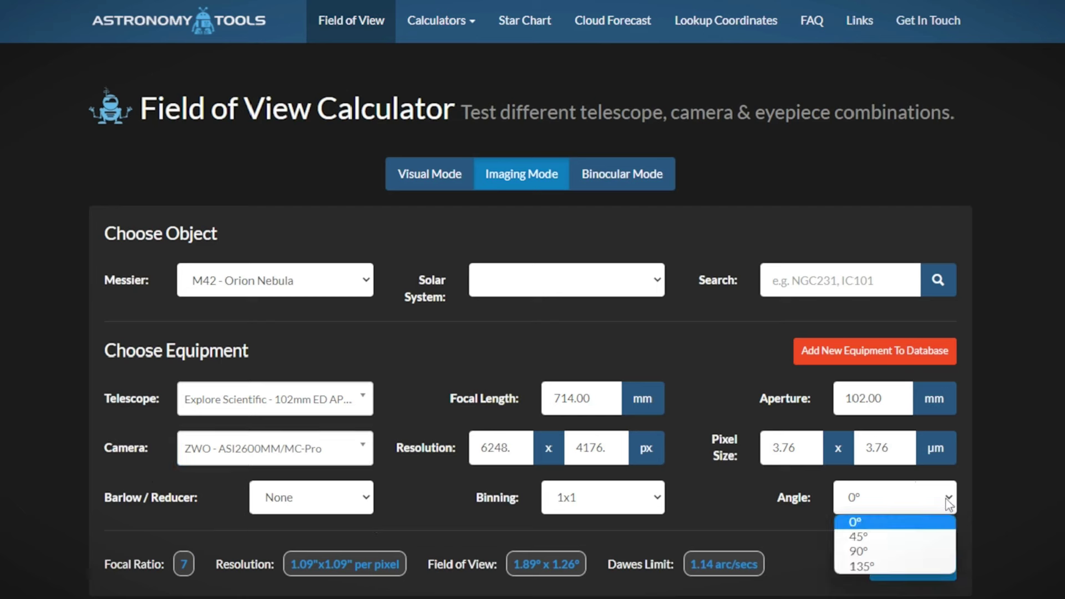
left_click(890, 549)
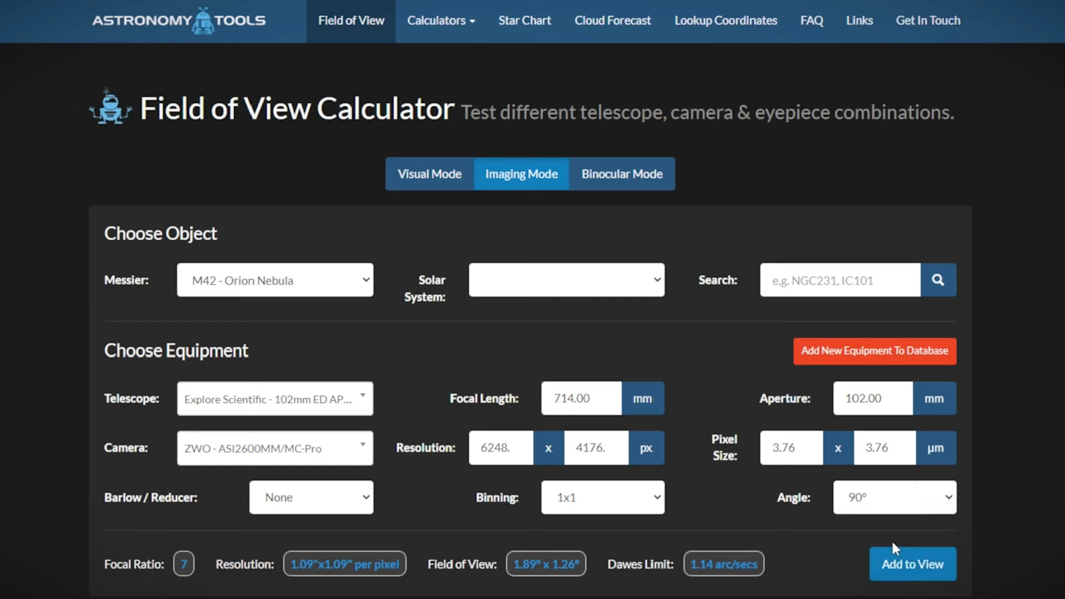
scroll(1017, 510, "down", 3)
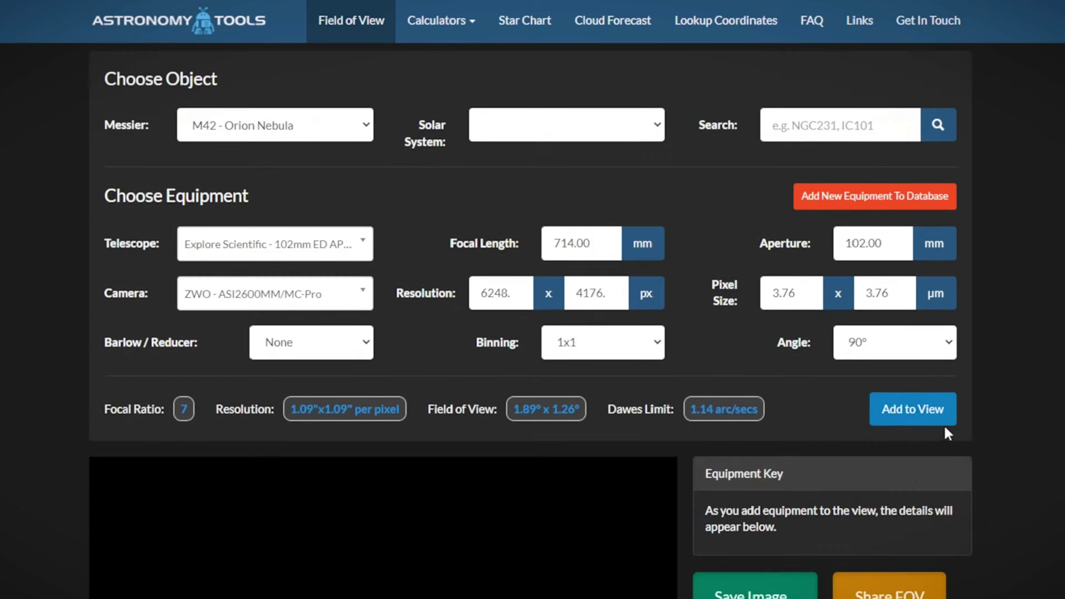
scroll(948, 430, "down", 3)
scroll(934, 280, "down", 3)
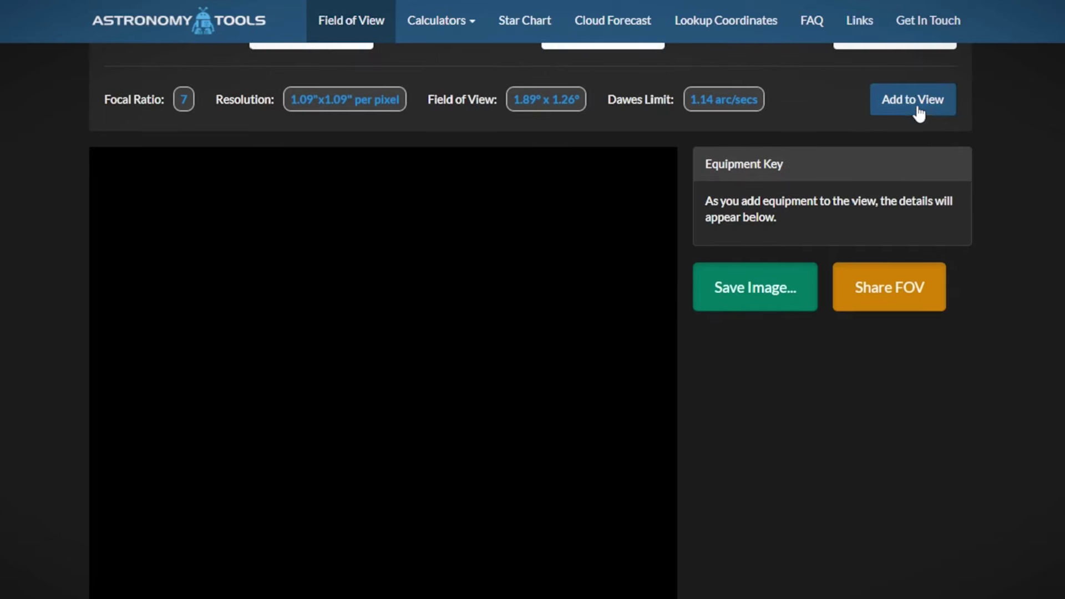
left_click(920, 111)
scroll(918, 127, "down", 1)
Scroll down to inspect the M42 field-of-view preview
scroll(917, 131, "down", 1)
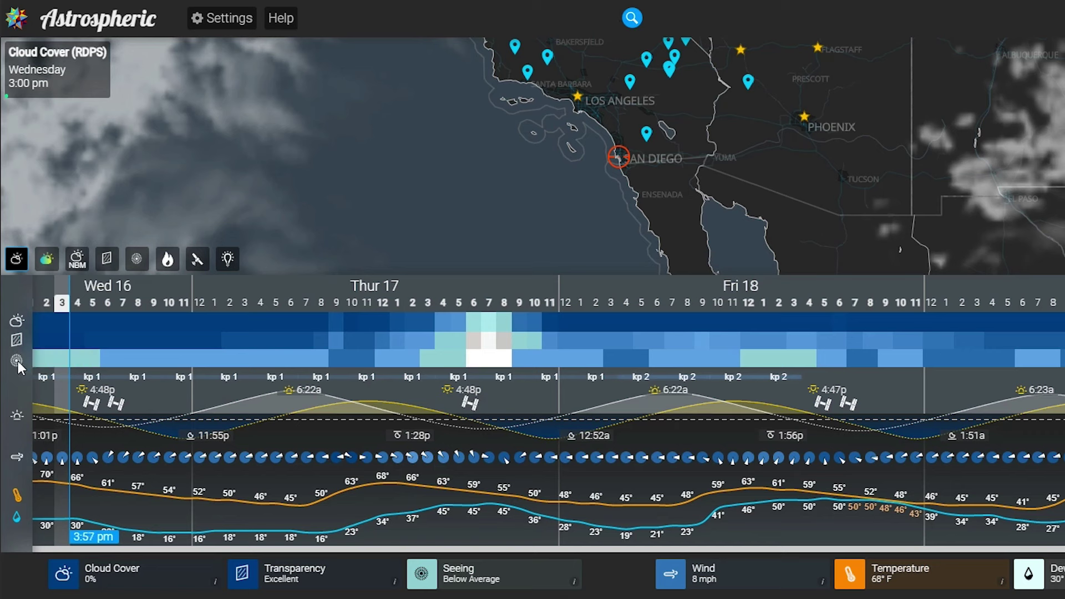
Select Wednesday 16 at 10 pm in the hourly forecast to view seeing and moon details
left_click(167, 361)
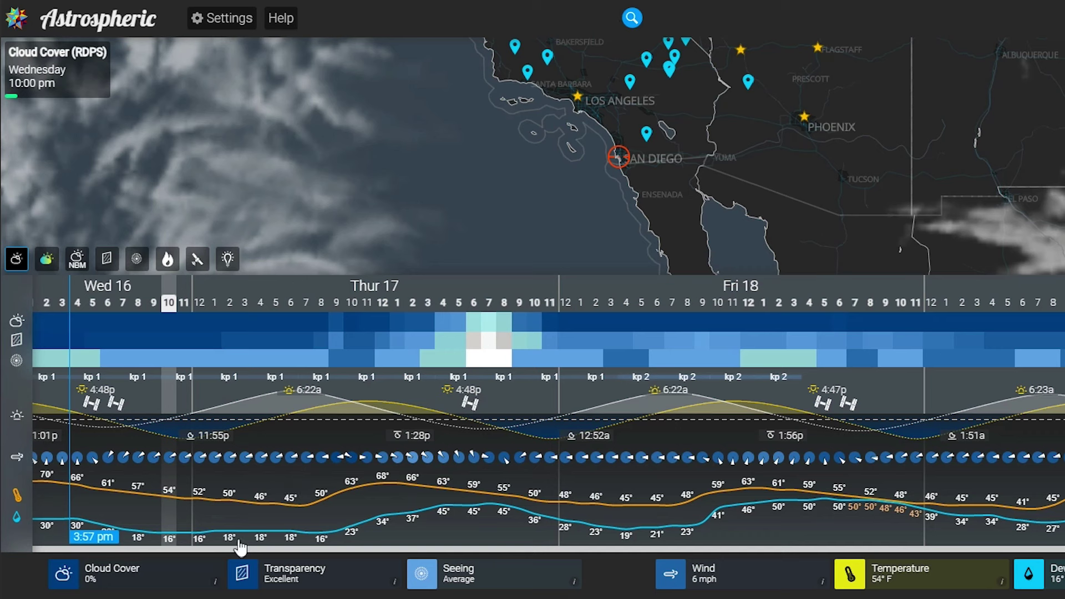
scroll(157, 577, "down", 8)
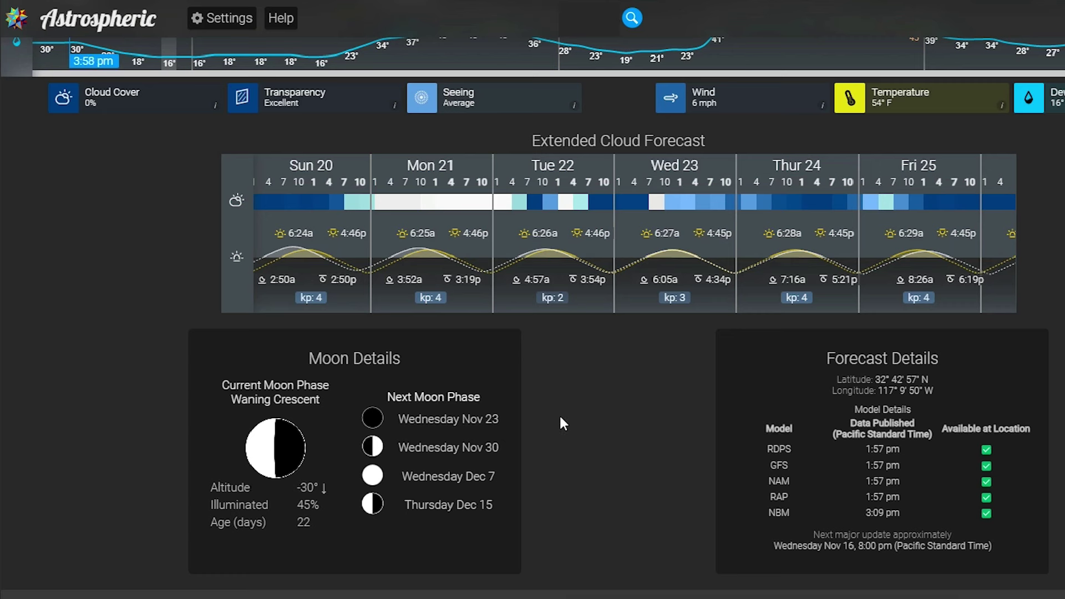
scroll(533, 311, "up", 1)
scroll(533, 310, "up", 8)
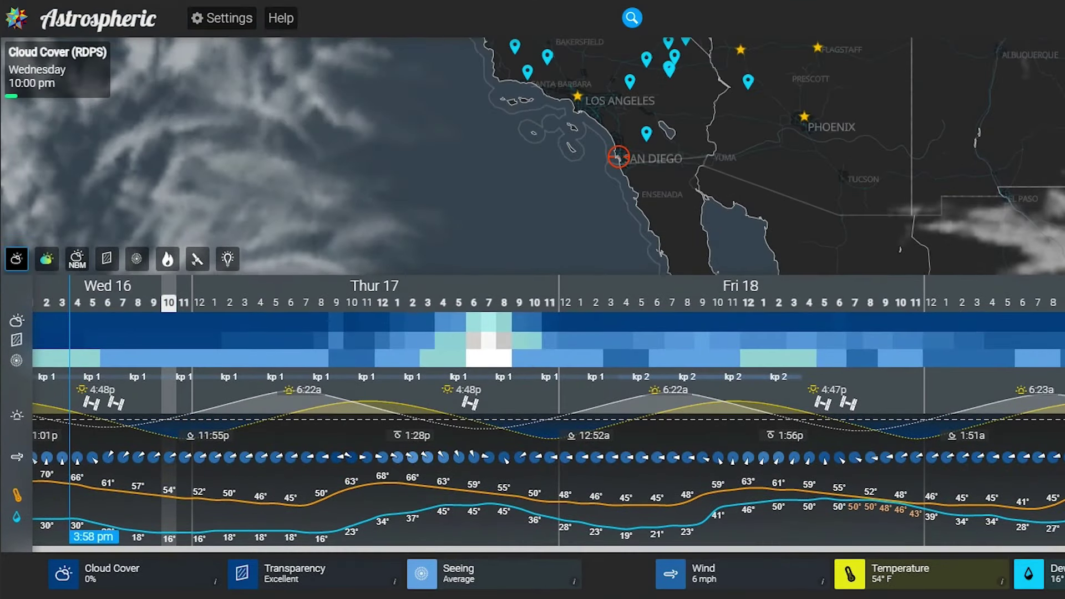